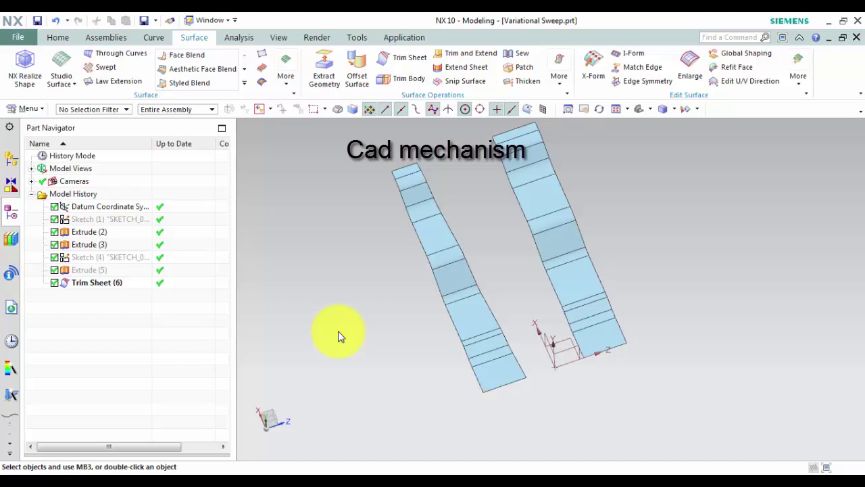
Step: Start a Variational Sweep from Surface > More, then cancel that first attempt
left_click(193, 39)
left_click(286, 85)
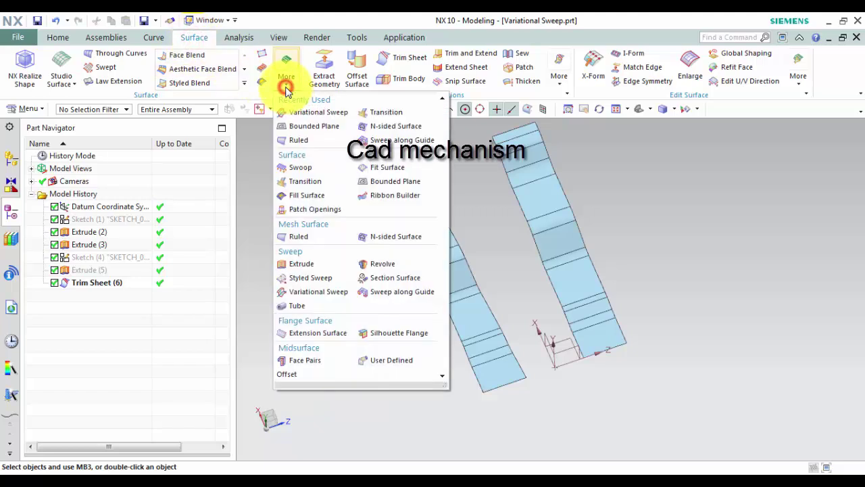
left_click(311, 293)
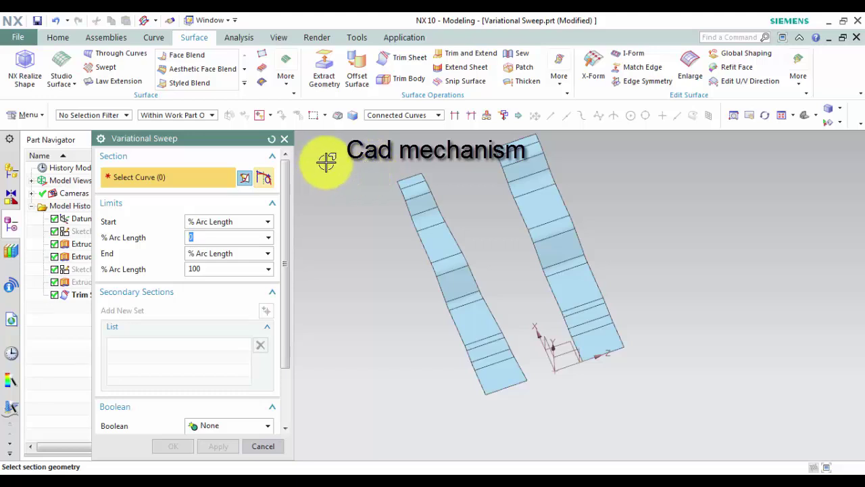
left_click(284, 139)
Step: Reopen Variational Sweep through Menu > Insert > Sweep, leaving it awaiting a section curve
left_click(23, 110)
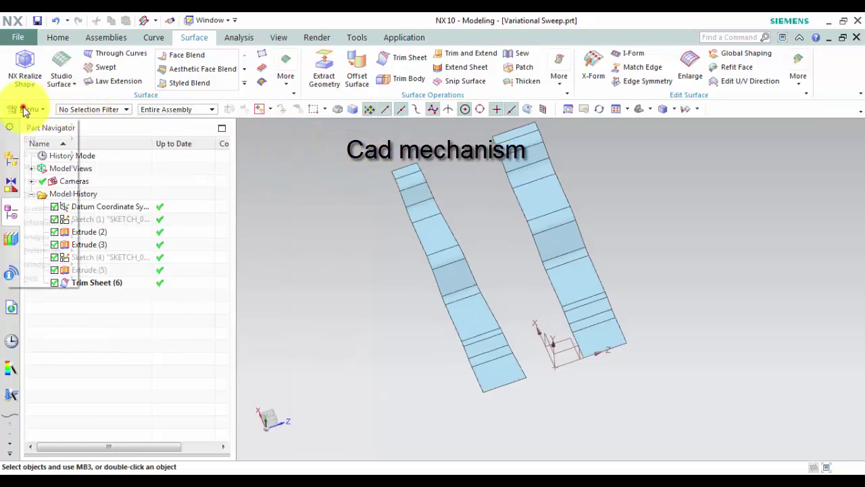
mouse_move(31, 167)
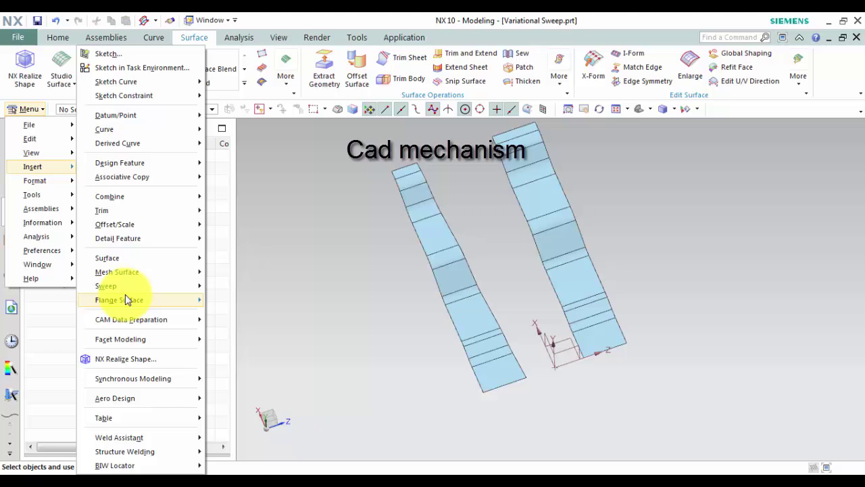
left_click(180, 286)
left_click(253, 329)
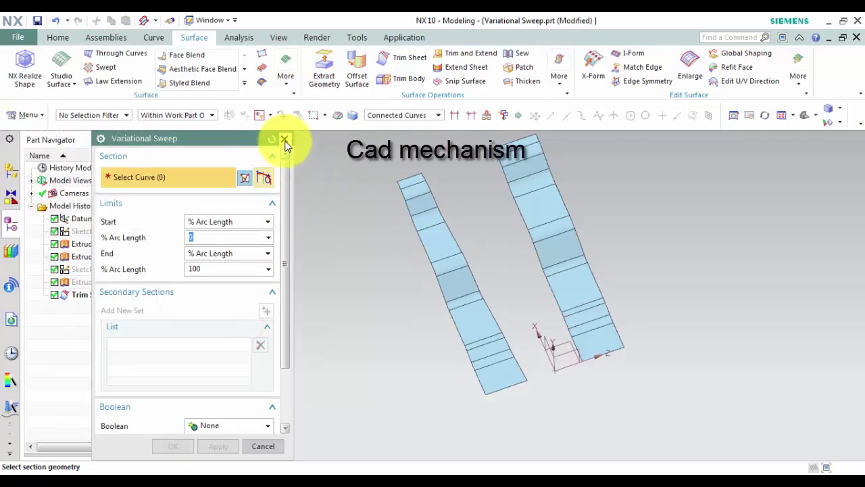
left_click(285, 140)
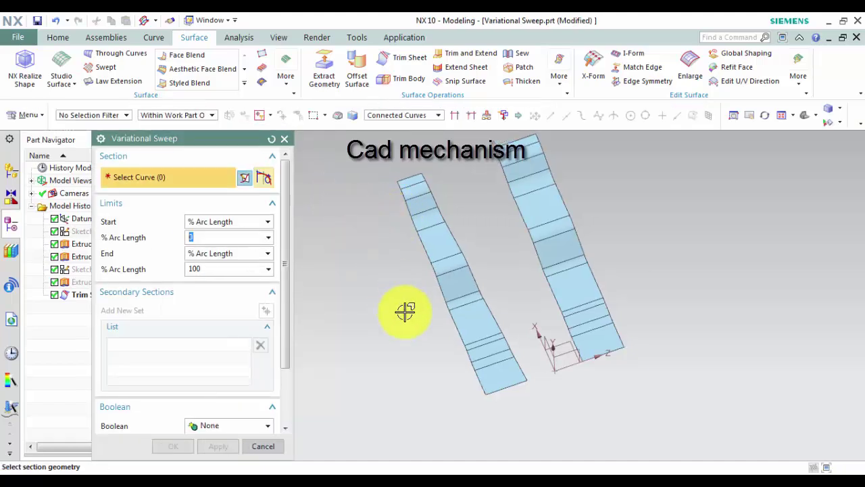
Step: Start a section sketch with the left sheet's wavy edge as path at 0% arc length
mouse_move(375, 313)
middle_mouse_down()
mouse_move(367, 304)
mouse_move(372, 317)
middle_mouse_up()
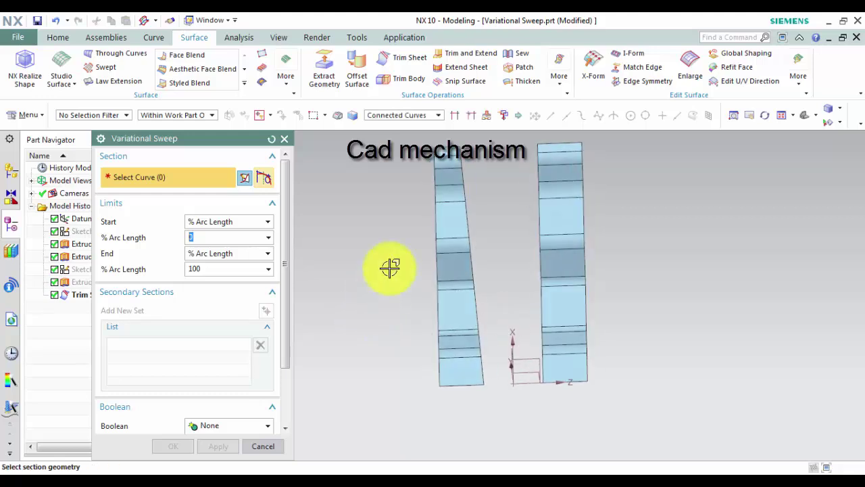
left_click(243, 180)
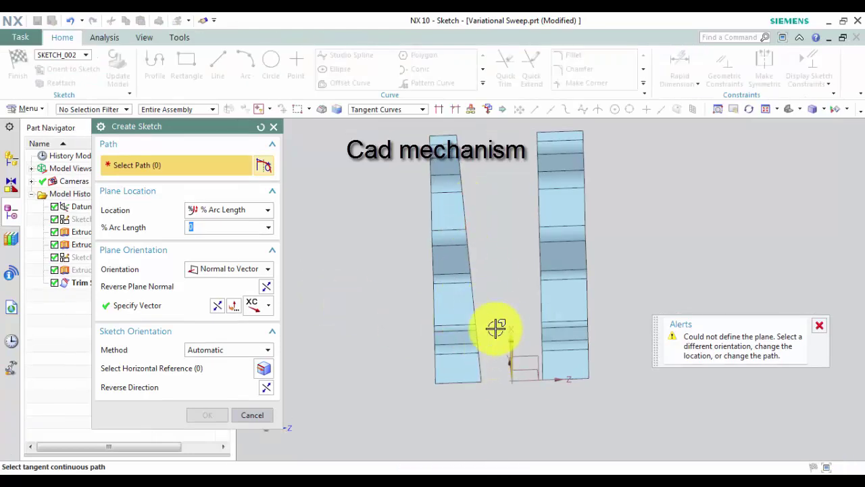
scroll(487, 345, "up", 2)
left_click(473, 360)
mouse_move(422, 344)
middle_mouse_down()
mouse_move(448, 363)
mouse_move(352, 317)
mouse_move(372, 290)
mouse_move(398, 303)
mouse_move(382, 303)
middle_mouse_up()
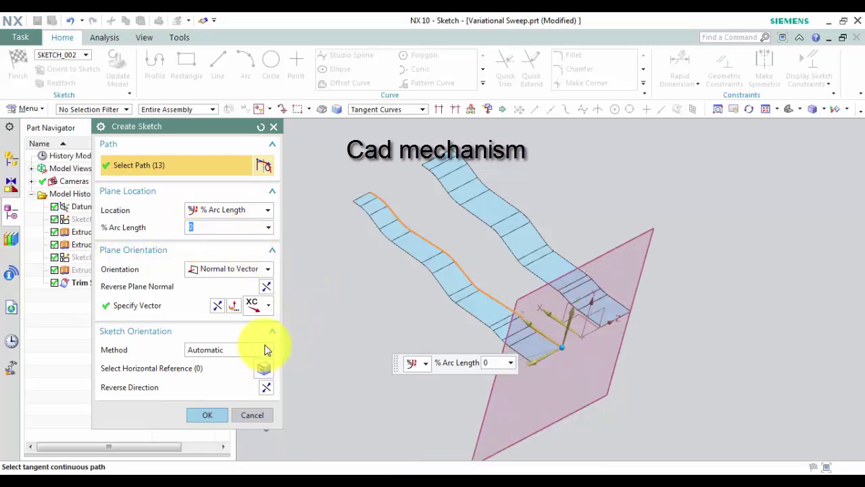
Step: Enter the sketch and draw a small rectangle with one corner on the sheet edge point
left_click(207, 415)
scroll(546, 282, "up", 5)
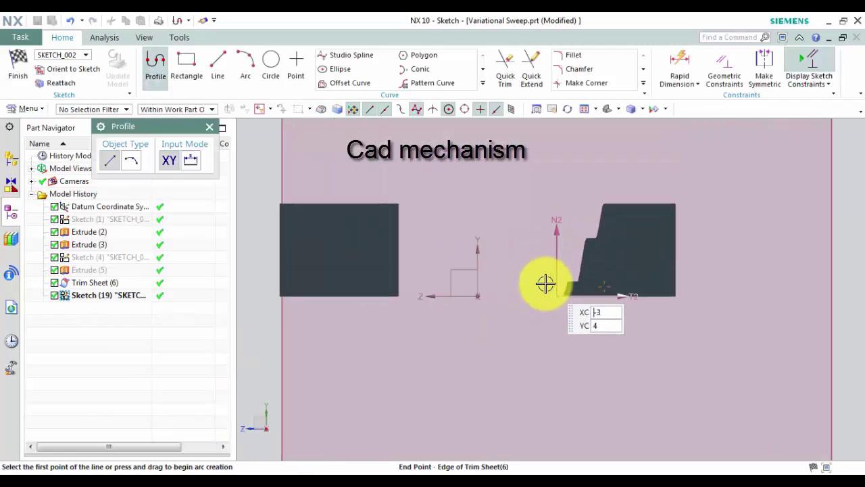
scroll(321, 227, "down", 2)
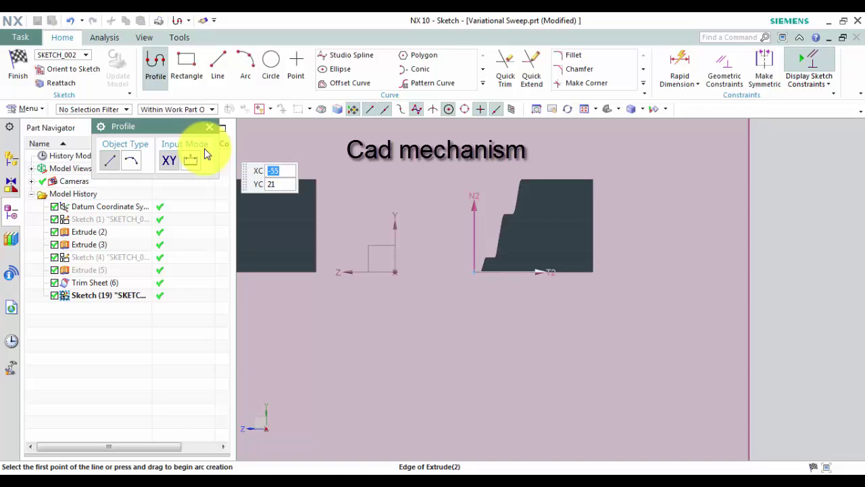
left_click(186, 68)
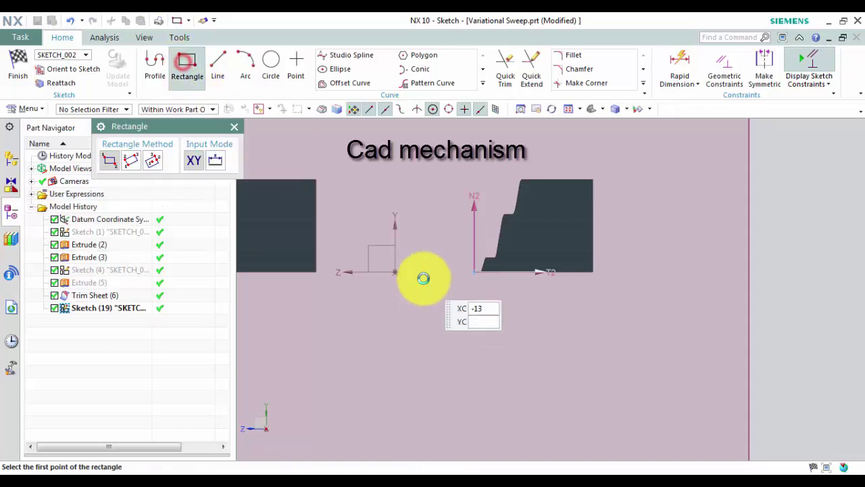
left_click(474, 269)
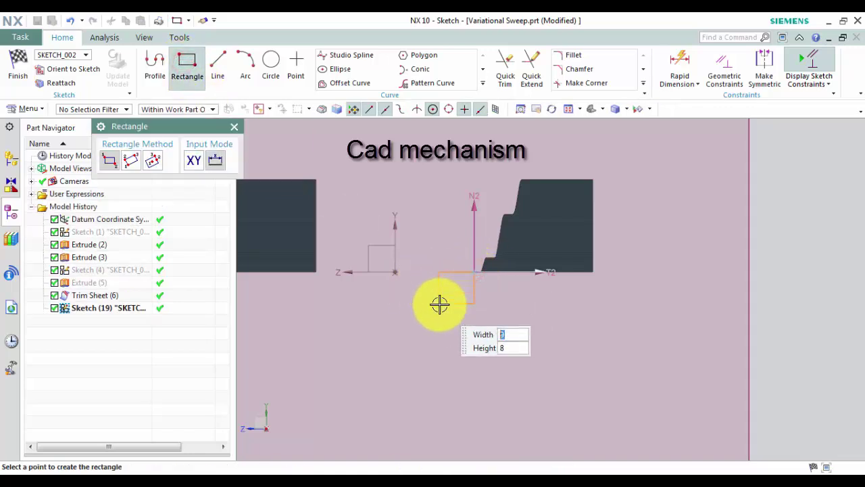
left_click(440, 303)
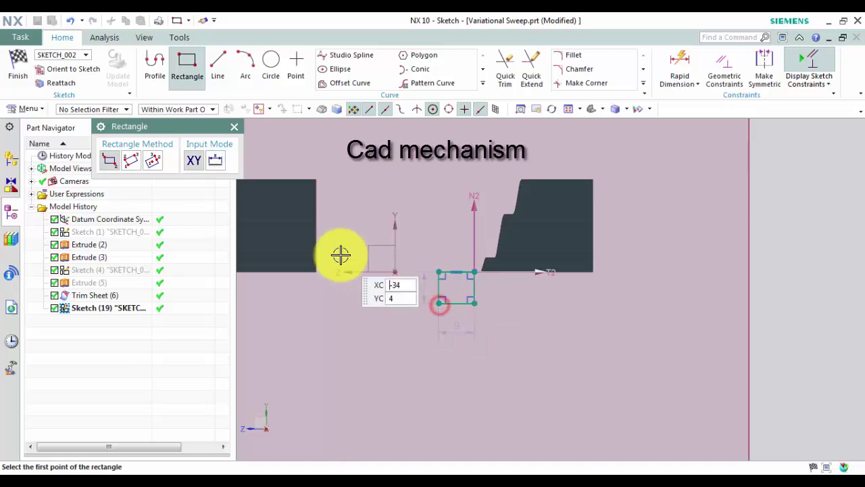
left_click(235, 128)
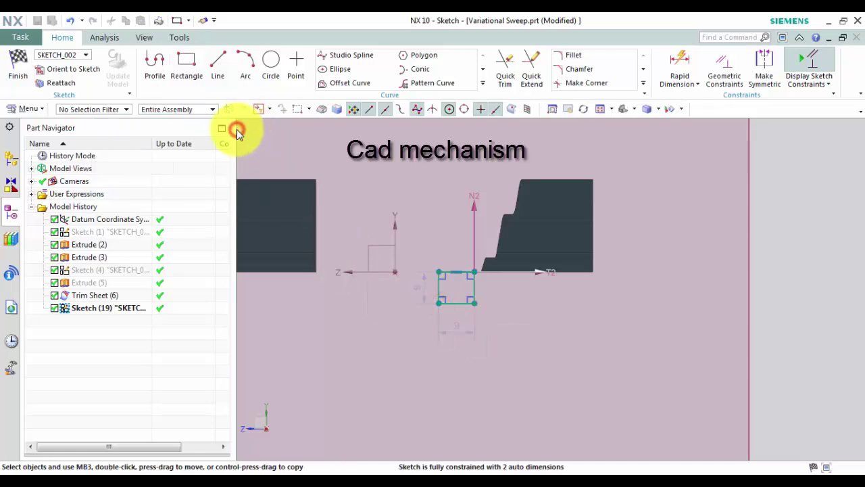
Step: Finish the sketch, set Boolean to None and Body Type to Sheet, and accept the sweep
left_click(18, 64)
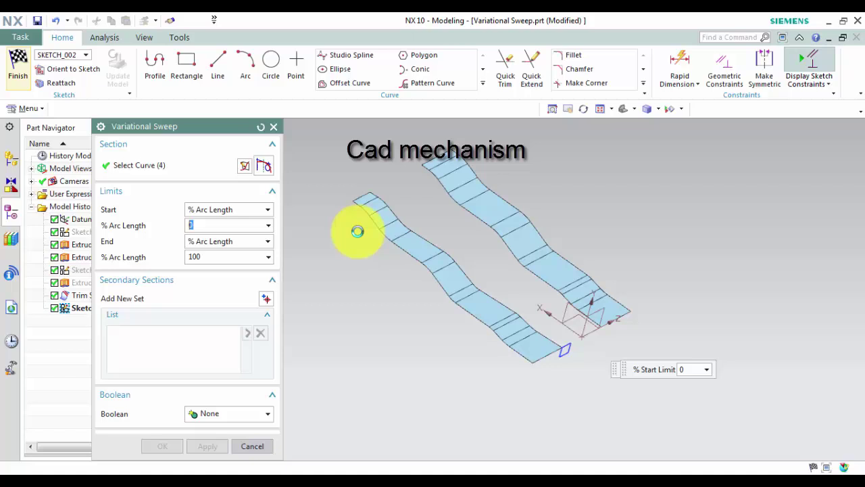
middle_click_drag(357, 348, 358, 287)
left_click_drag(285, 273, 269, 361)
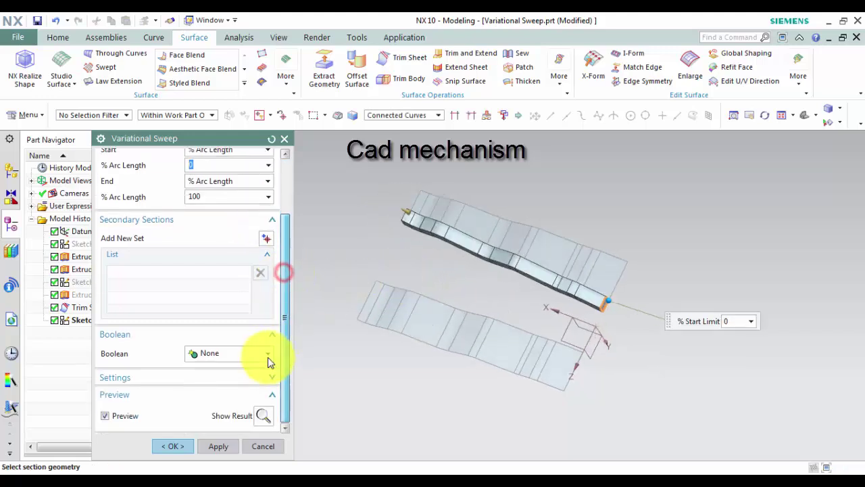
left_click(257, 358)
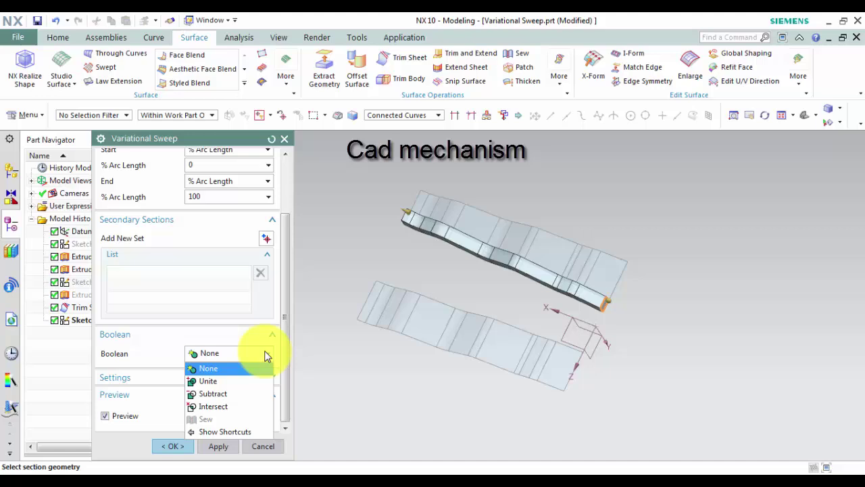
left_click(283, 334)
left_click(274, 379)
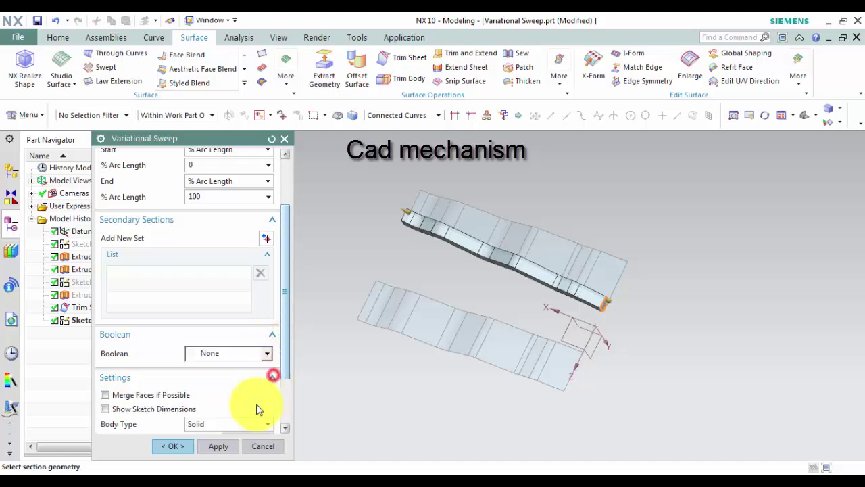
left_click(205, 411)
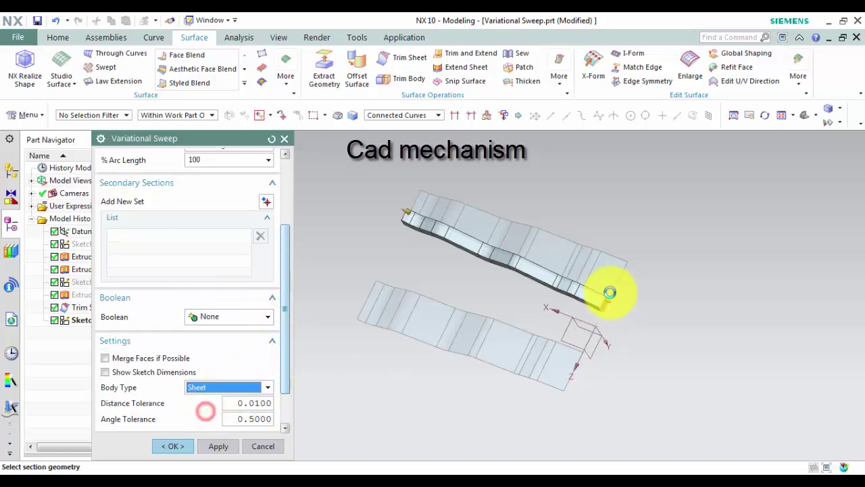
scroll(600, 312, "up", 3)
middle_click_drag(601, 311, 531, 296)
left_click(171, 447)
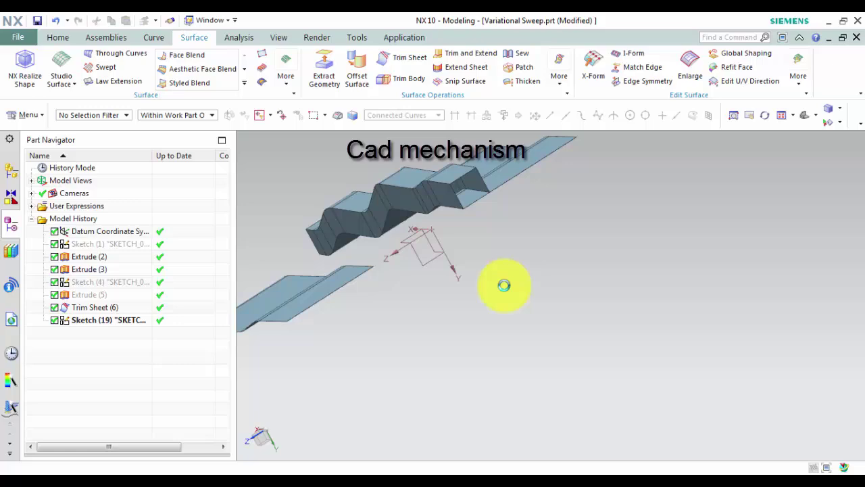
Step: Delete the Variational Sweep feature from the Part Navigator history
middle_click_drag(473, 272, 521, 299)
scroll(628, 292, "up", 3)
scroll(593, 292, "down", 4)
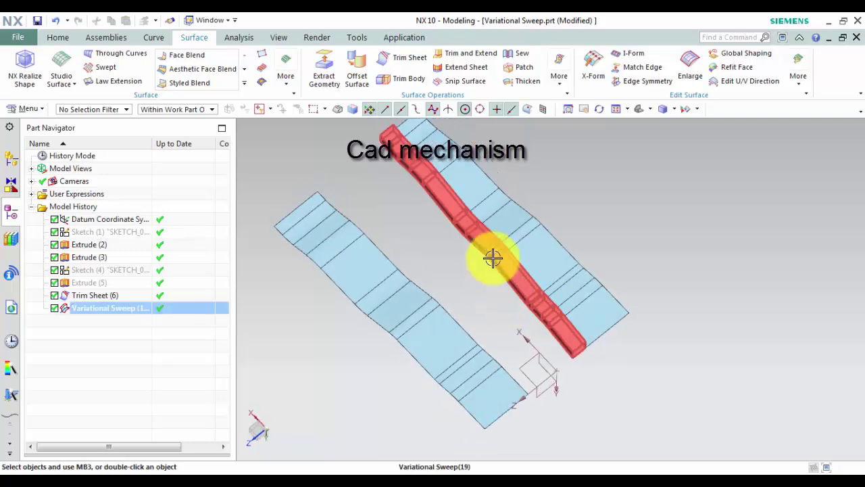
mouse_move(460, 272)
middle_mouse_down()
mouse_move(448, 299)
mouse_move(364, 277)
mouse_move(355, 290)
mouse_move(455, 340)
mouse_move(455, 313)
mouse_move(482, 318)
mouse_move(435, 324)
mouse_move(408, 284)
mouse_move(392, 305)
middle_mouse_up()
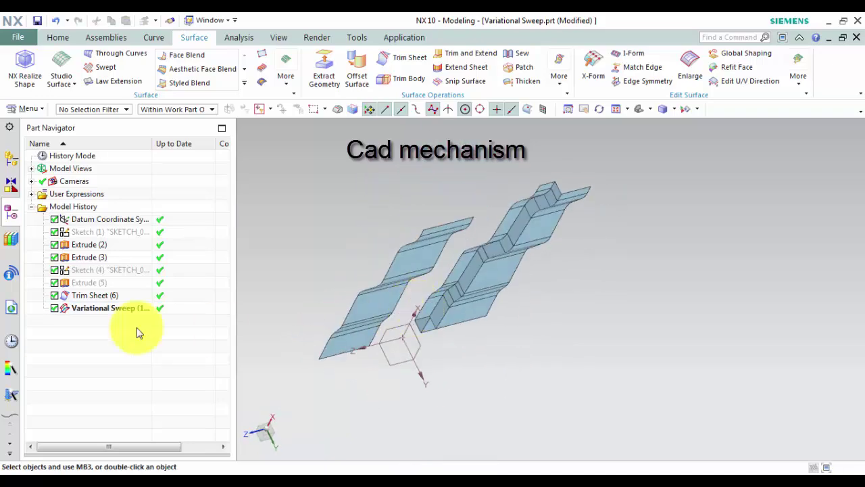
left_click(92, 312)
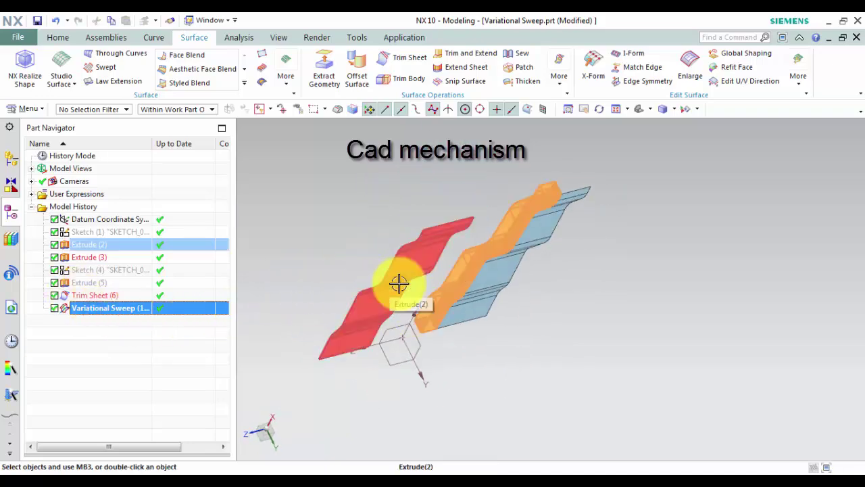
key("Delete")
middle_click_drag(327, 258, 325, 277)
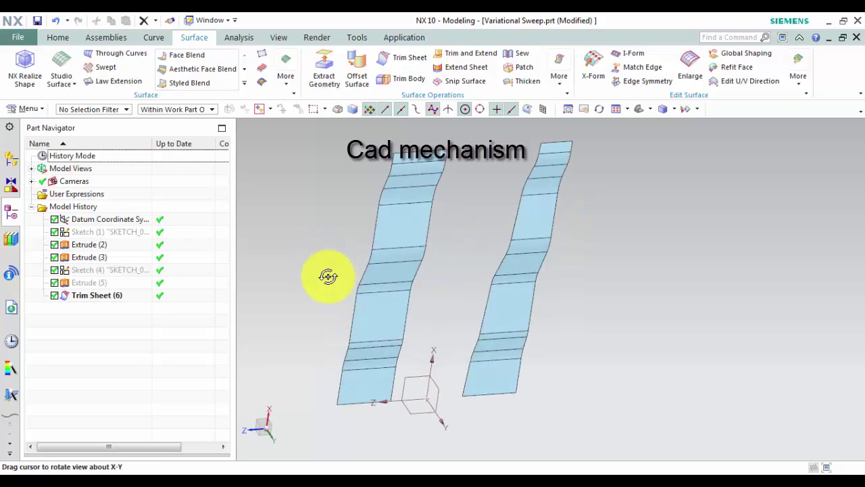
Step: Start a new Variational Sweep, clear the picked edges and set the curve rule to Tangent Curves
key("F4")
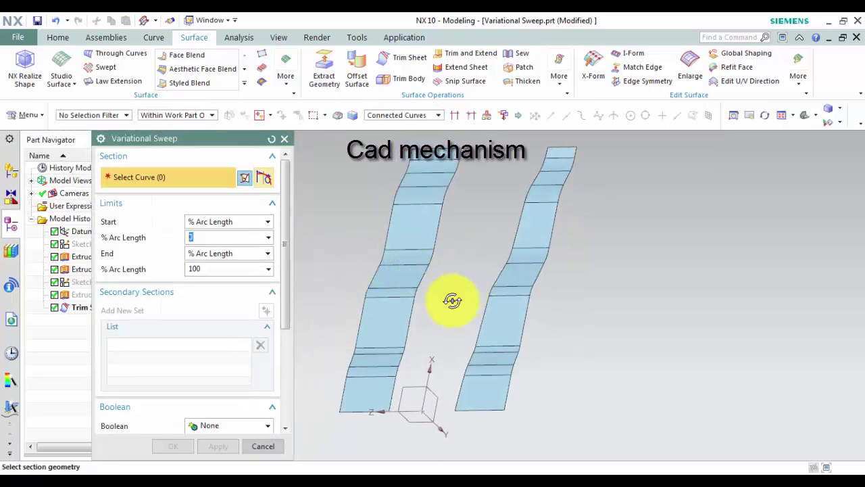
mouse_move(452, 301)
middle_mouse_down()
mouse_move(372, 244)
mouse_move(453, 280)
mouse_move(413, 300)
mouse_move(461, 284)
mouse_move(430, 286)
mouse_move(443, 299)
middle_mouse_up()
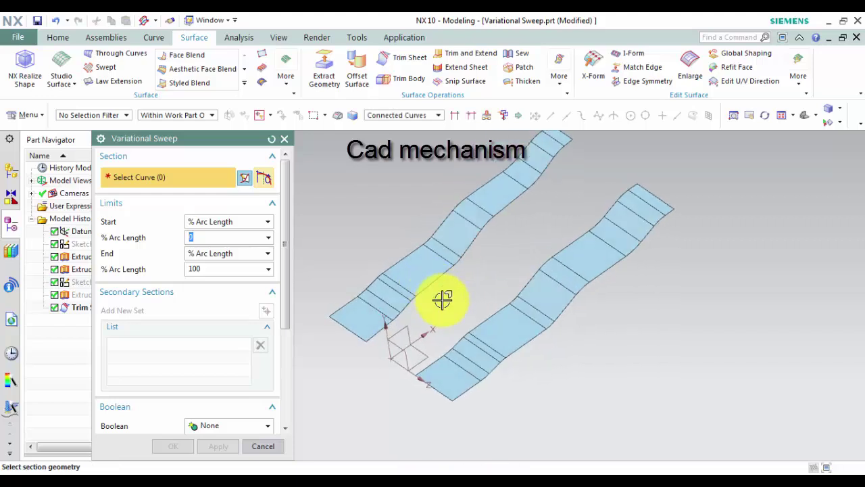
left_click(375, 334)
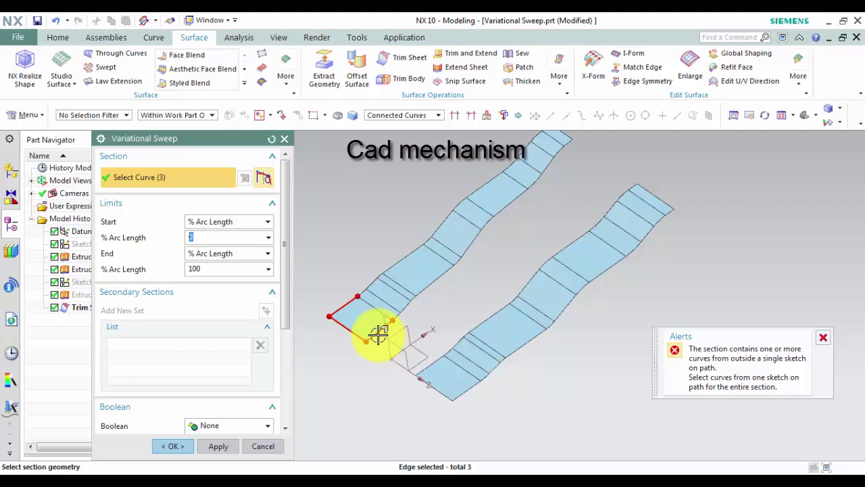
left_click(347, 304, "shift")
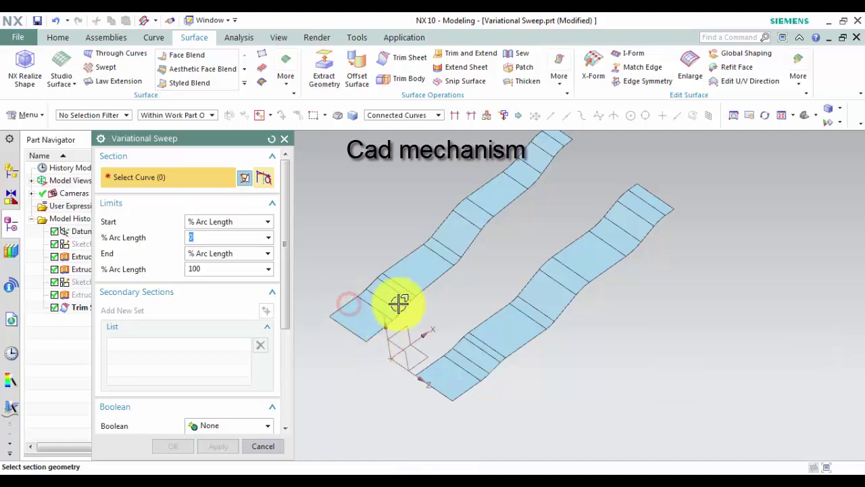
left_click(409, 119)
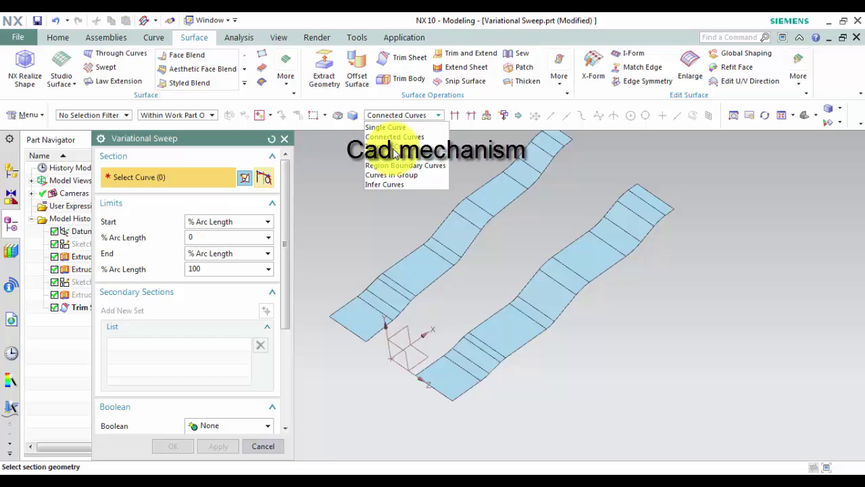
left_click(404, 150)
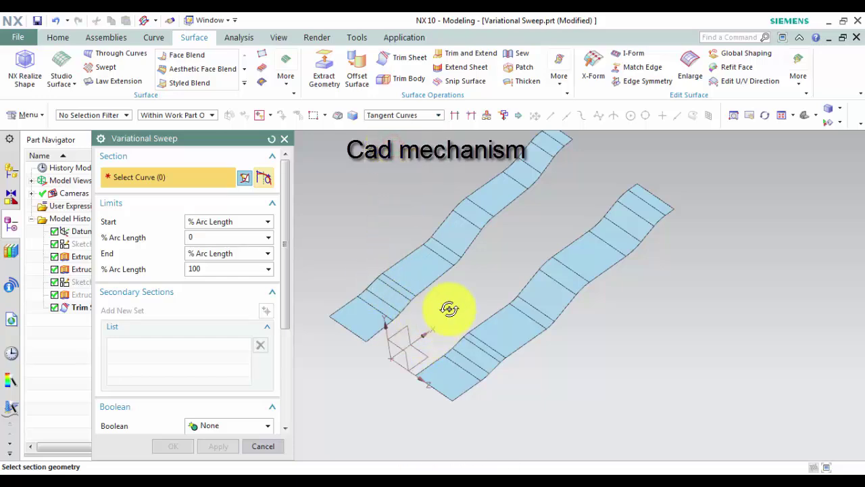
middle_click_drag(449, 309, 354, 367)
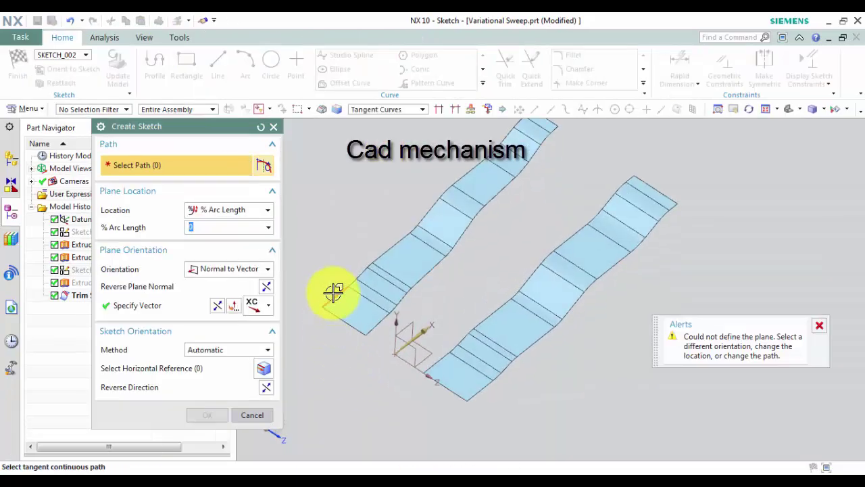
Step: Pick the tangent edge chain as path and place the sketch plane at 0% arc length
left_click(372, 328)
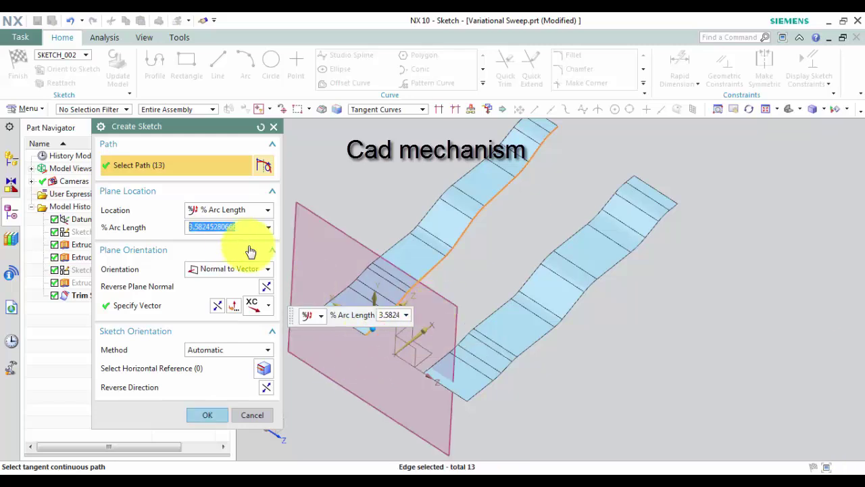
key("Return")
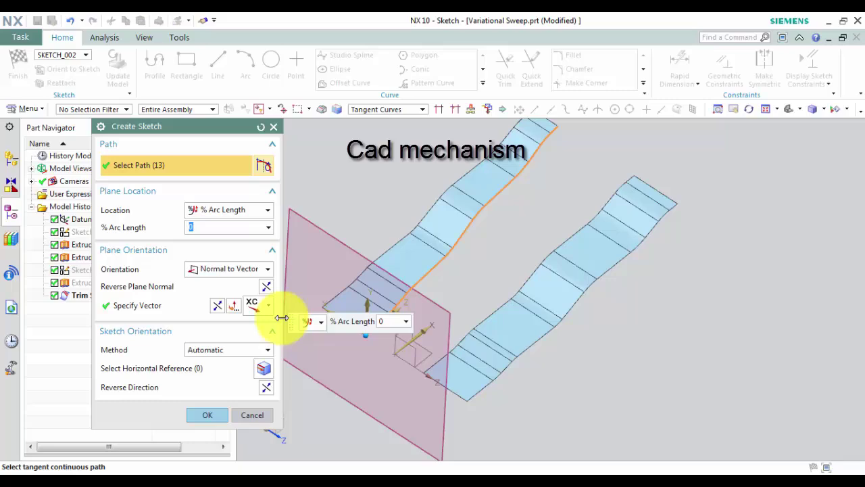
left_click(216, 418)
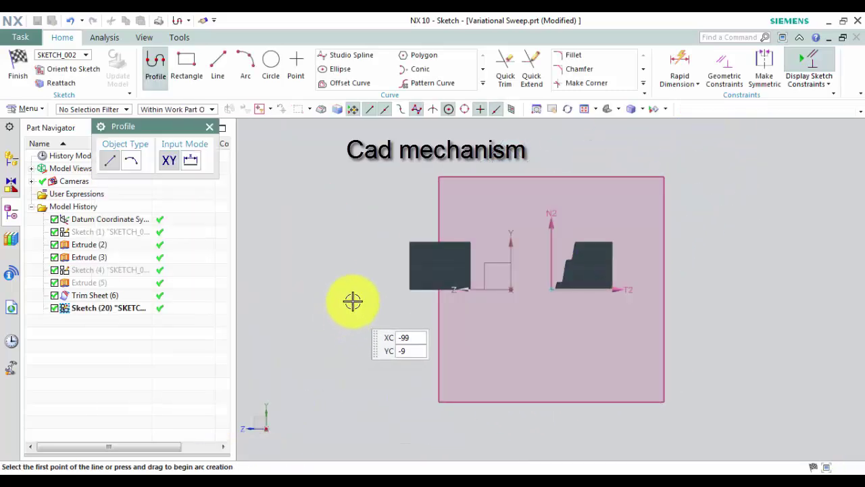
Step: Add an intersection point where the second sheet's tangent edge chain crosses the sketch plane
mouse_move(317, 261)
middle_mouse_down()
mouse_move(421, 284)
mouse_move(407, 297)
middle_mouse_up()
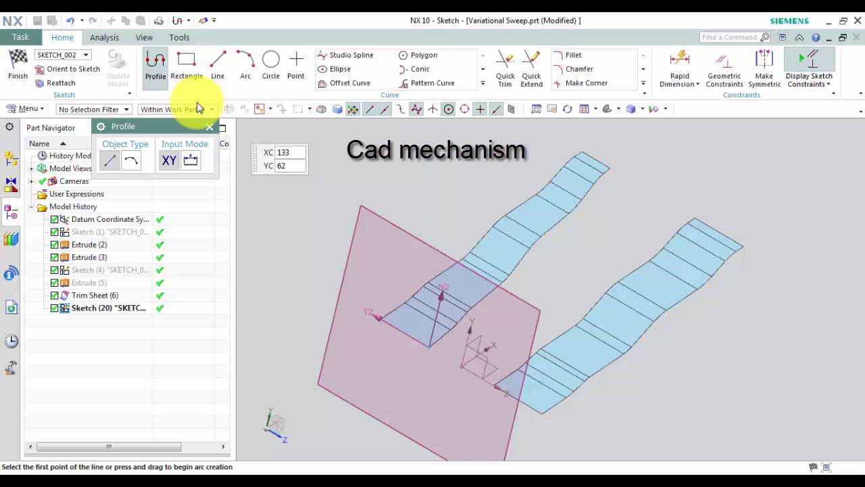
left_click(482, 83)
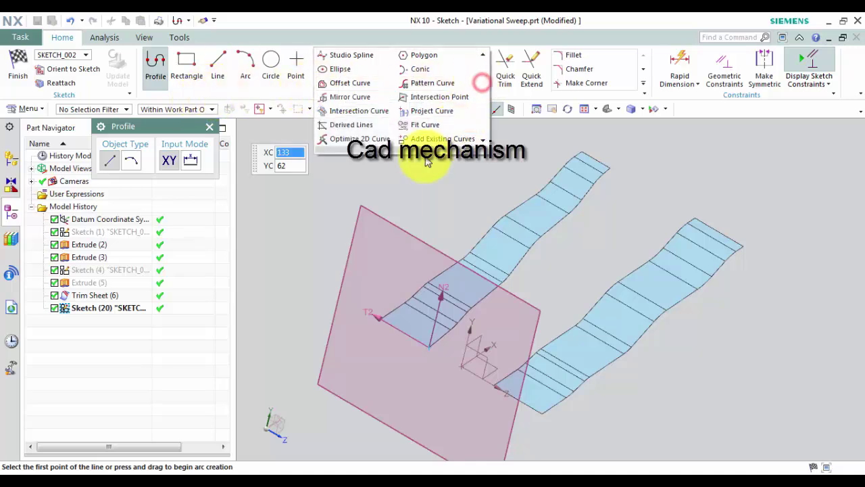
left_click(417, 101)
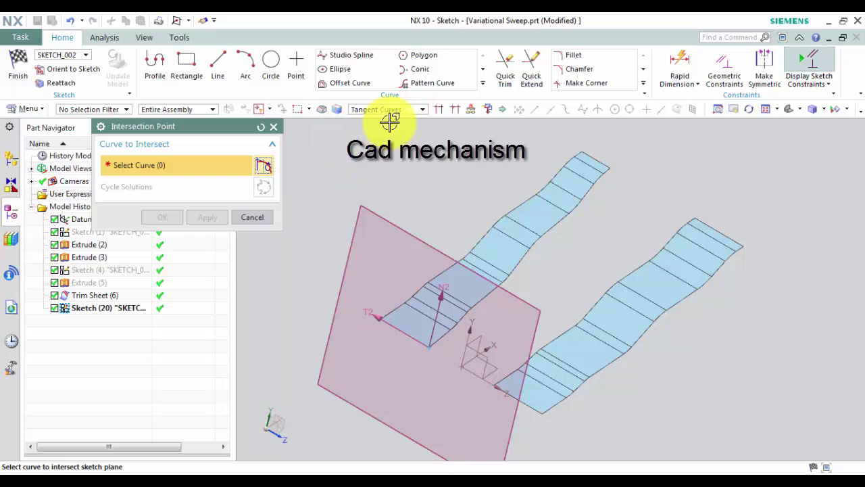
left_click(410, 109)
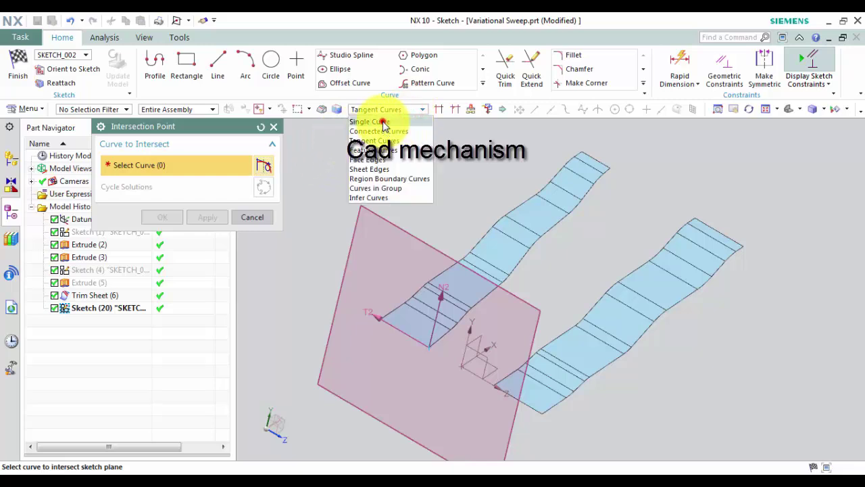
left_click(384, 122)
left_click(418, 109)
left_click(374, 141)
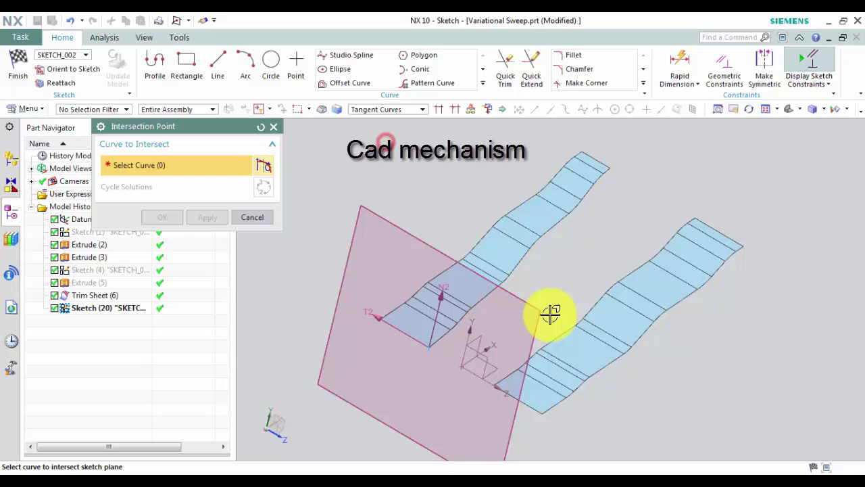
scroll(504, 372, "up", 2)
left_click(517, 362)
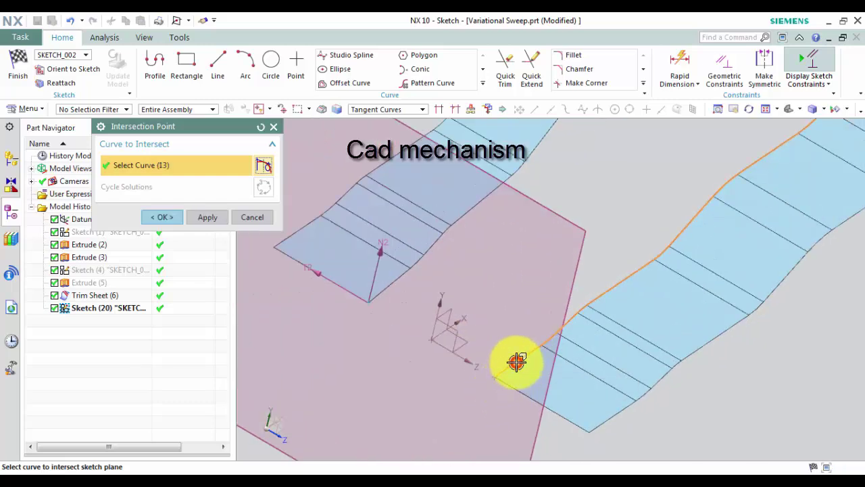
scroll(477, 378, "down", 2)
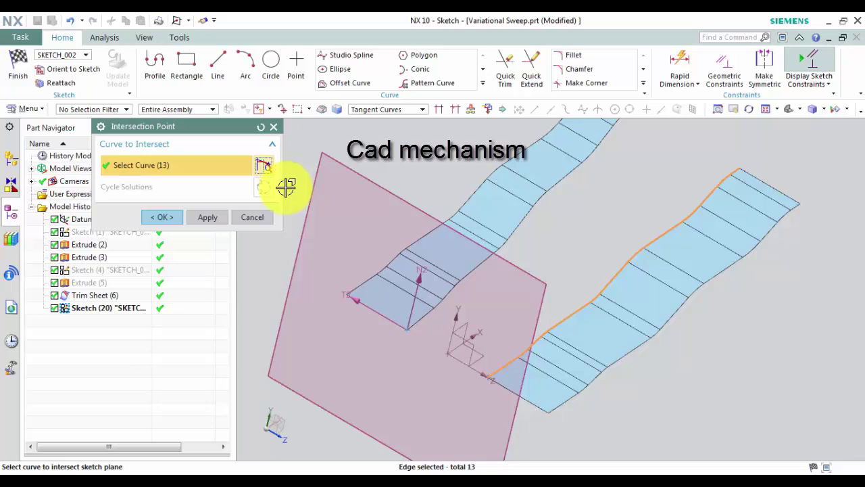
left_click(165, 221)
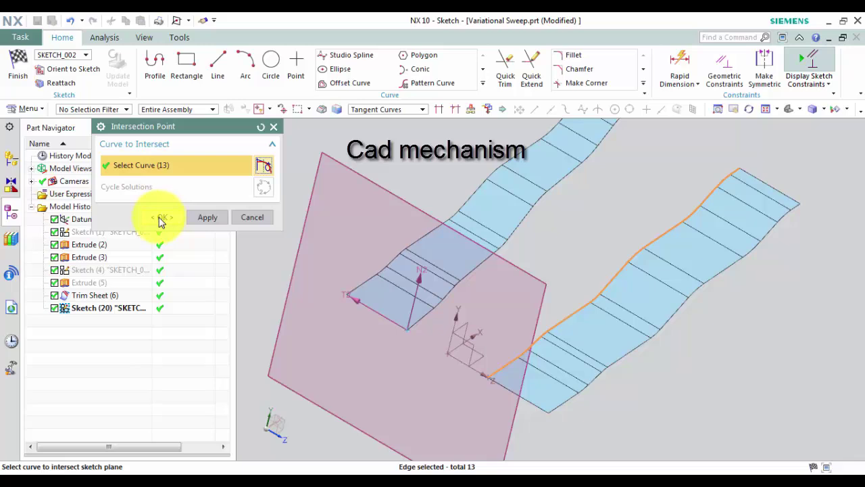
left_click(161, 220)
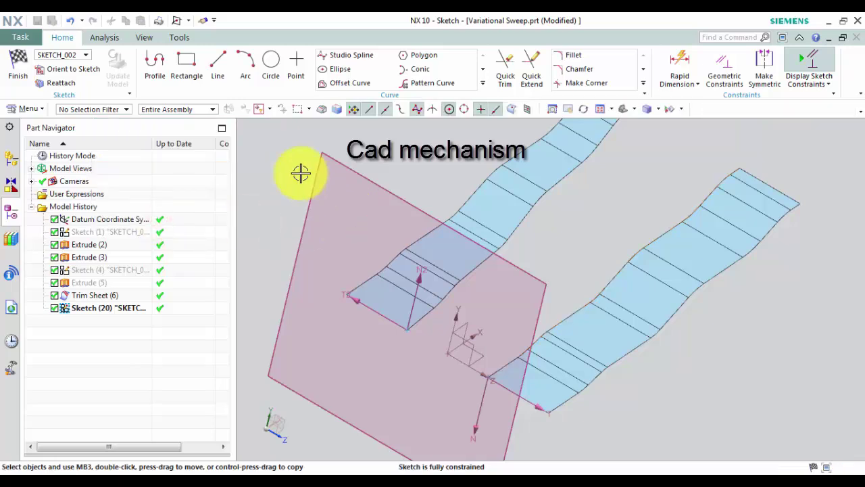
Step: Draw a three-line profile from the path point to the intersection point, then finish the sketch
left_click(155, 73)
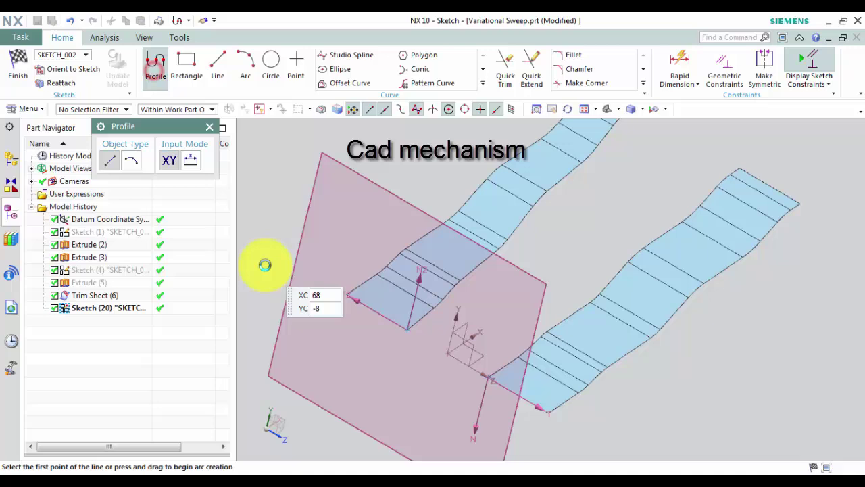
left_click(405, 330)
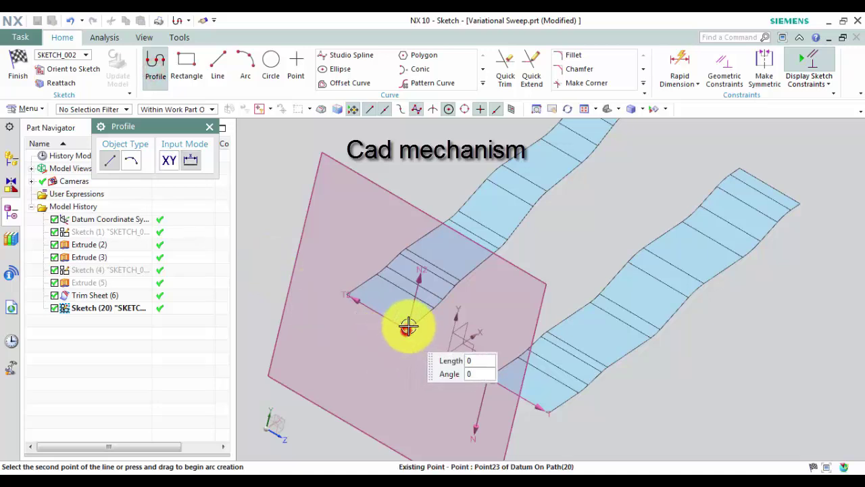
left_click(448, 309)
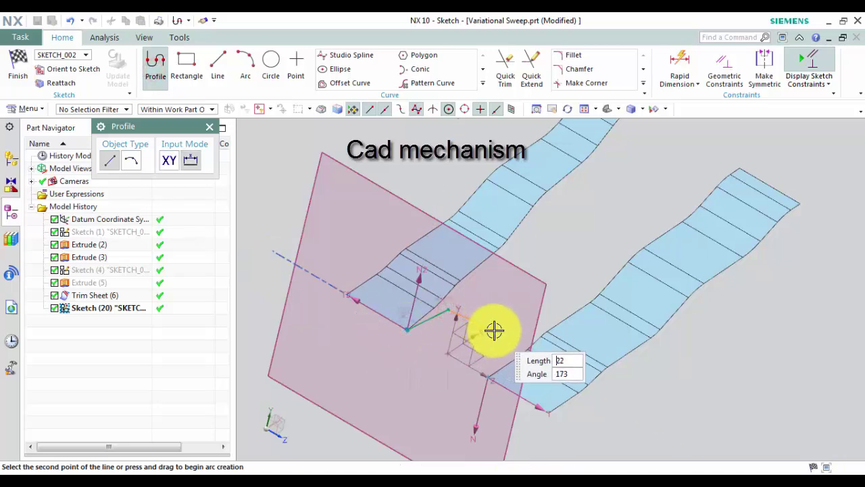
left_click(494, 331)
left_click(488, 374)
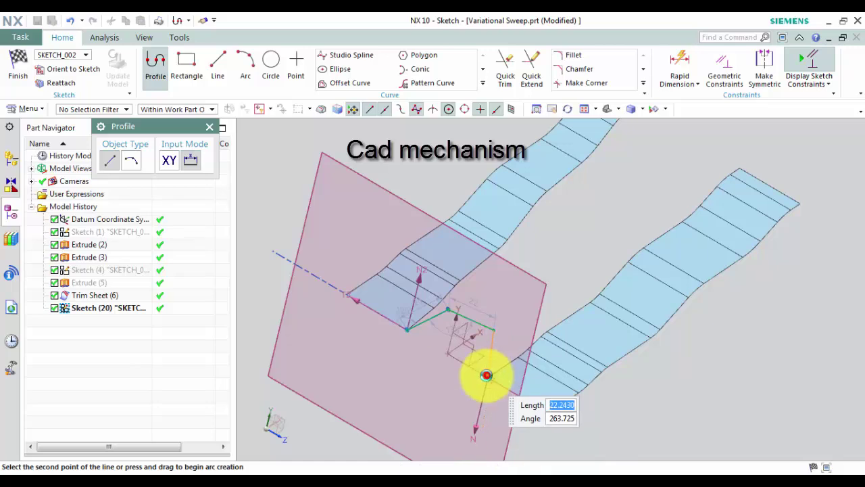
left_click(209, 127)
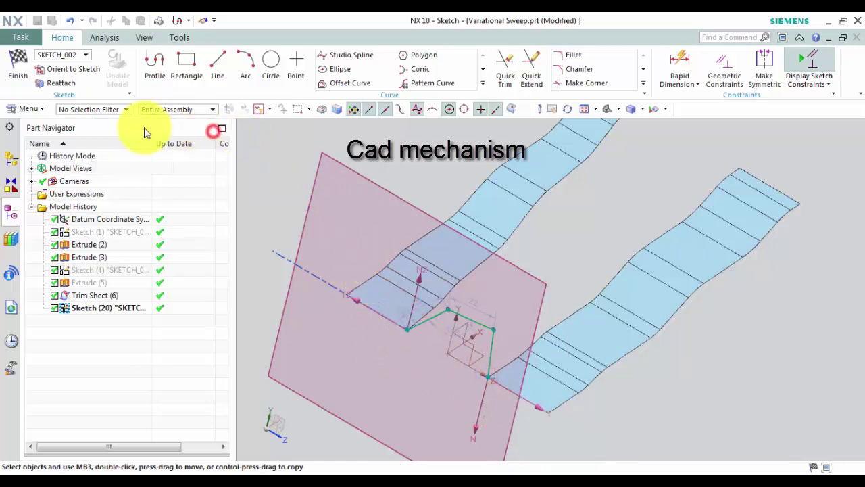
left_click(13, 70)
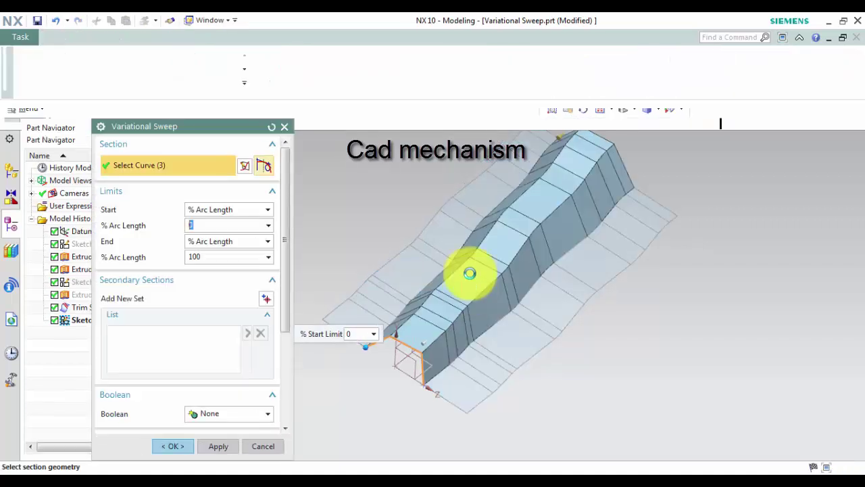
Step: Check the bridging-surface preview between both sheets and accept the Variational Sweep
mouse_move(477, 294)
middle_mouse_down()
mouse_move(469, 280)
mouse_move(526, 280)
mouse_move(500, 302)
middle_mouse_up()
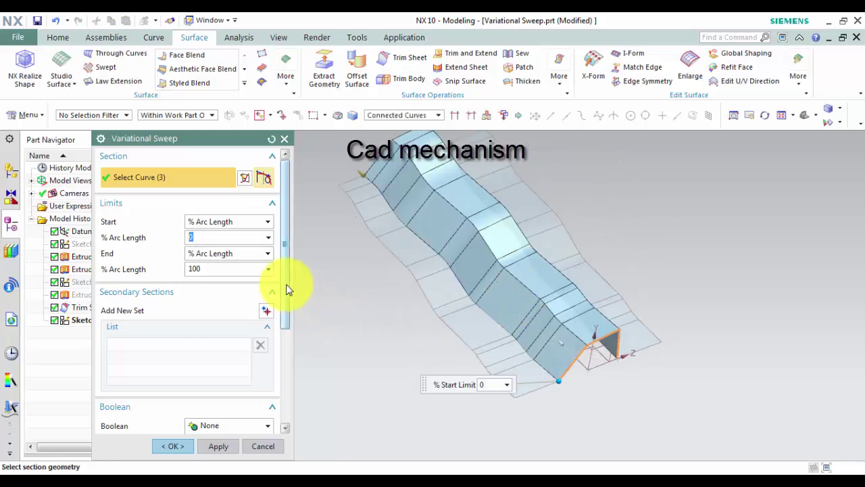
scroll(287, 289, "down", 3)
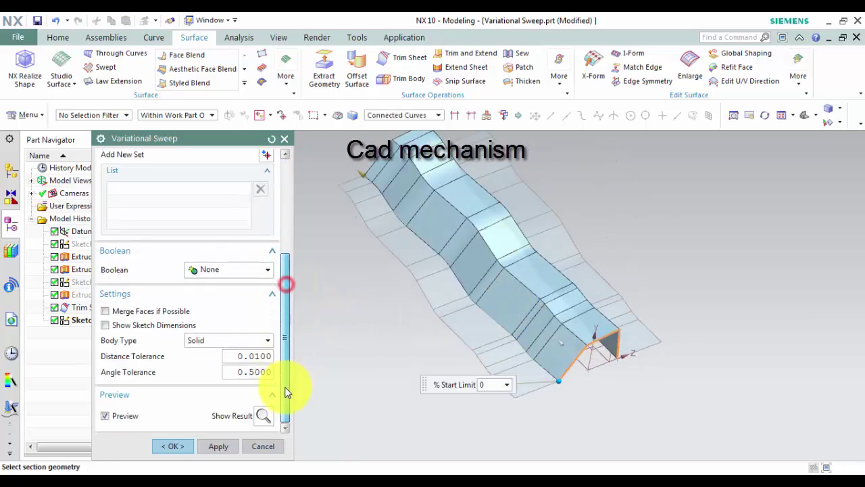
left_click(173, 446)
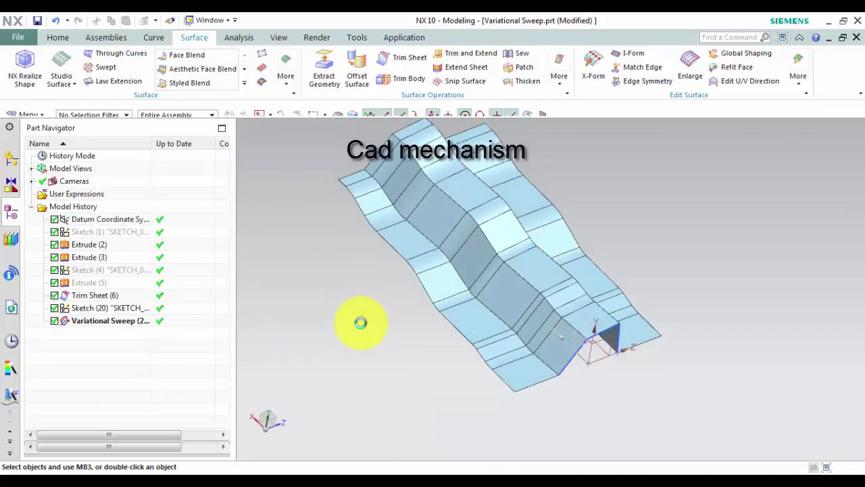
middle_click_drag(347, 334, 367, 344)
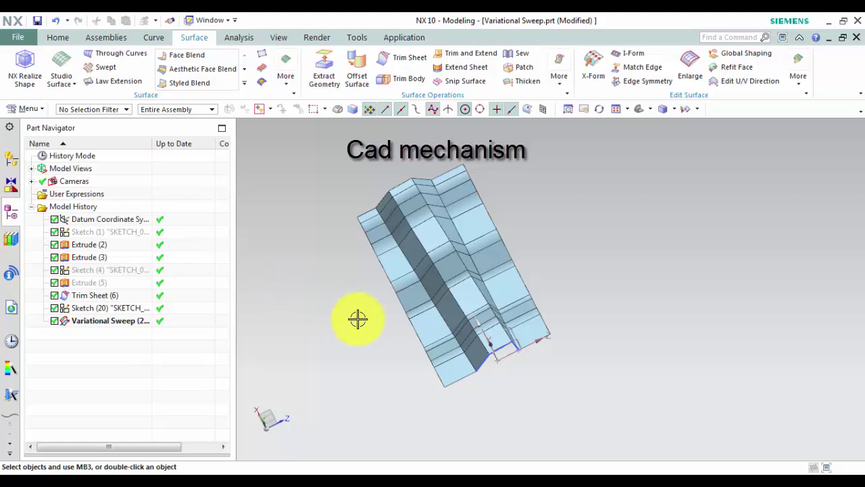
middle_click_drag(324, 315, 326, 305)
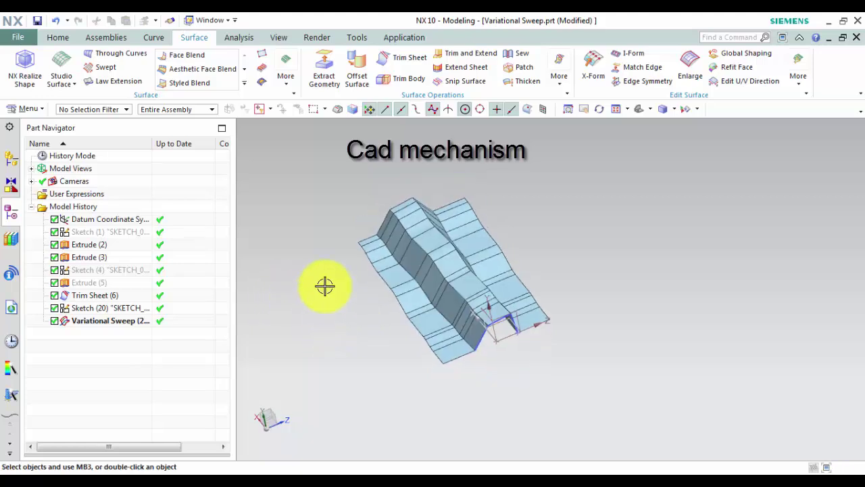
Step: Reopen the Variational Sweep feature with Edit with Rollback
left_click(95, 322)
right_click(94, 323)
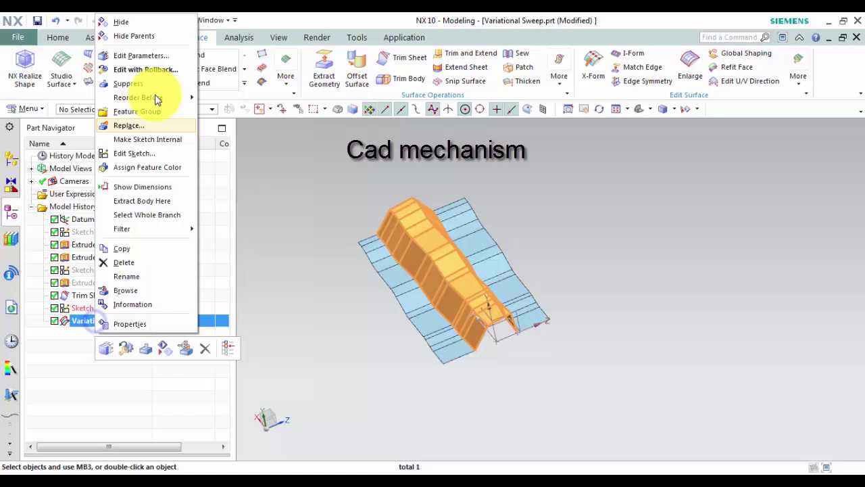
left_click(150, 68)
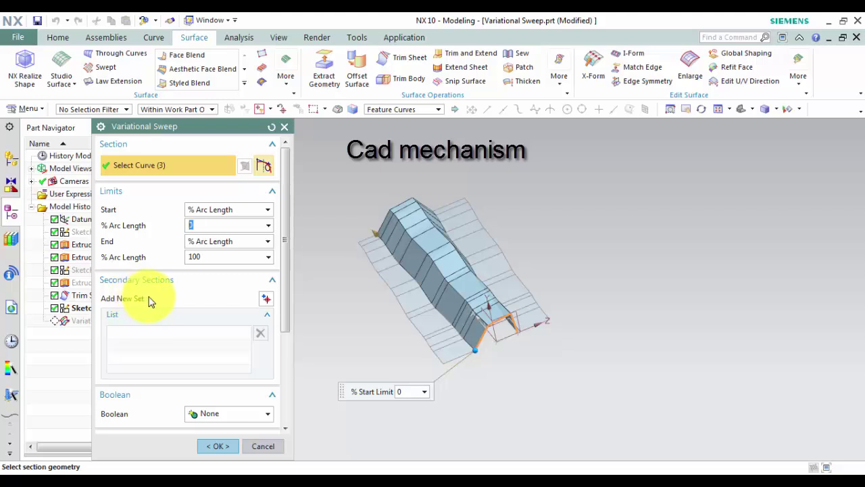
Step: Add secondary Section1, converting reference dimensions to driving, positioned Through Point
left_click(267, 302)
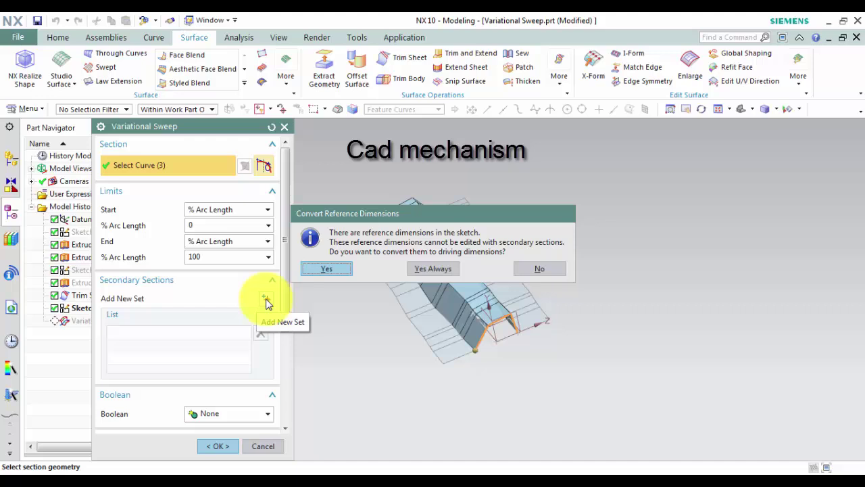
left_click(320, 272)
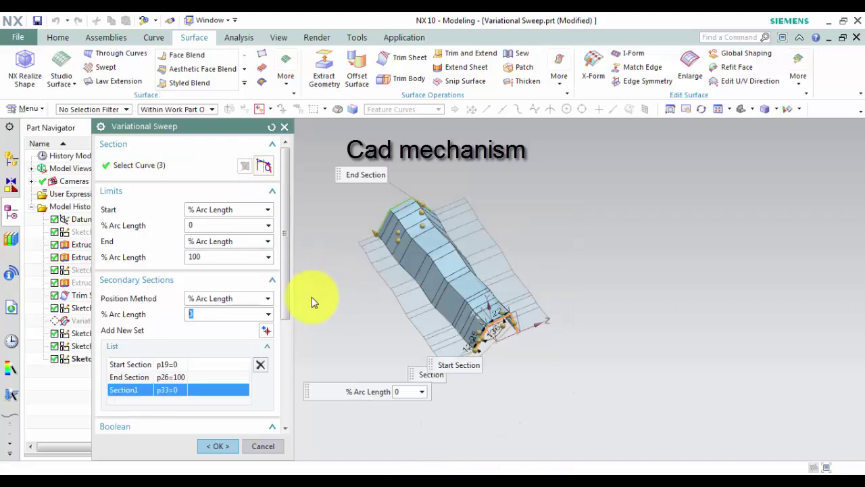
left_click(143, 390)
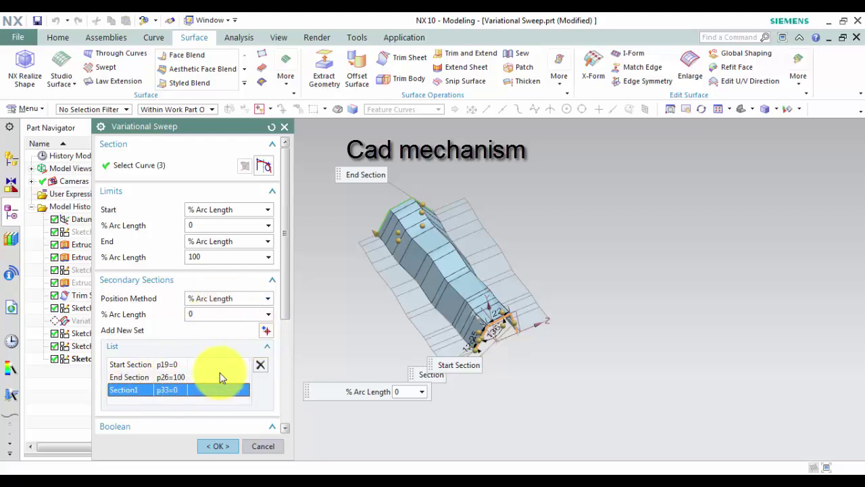
left_click(261, 298)
left_click(224, 332)
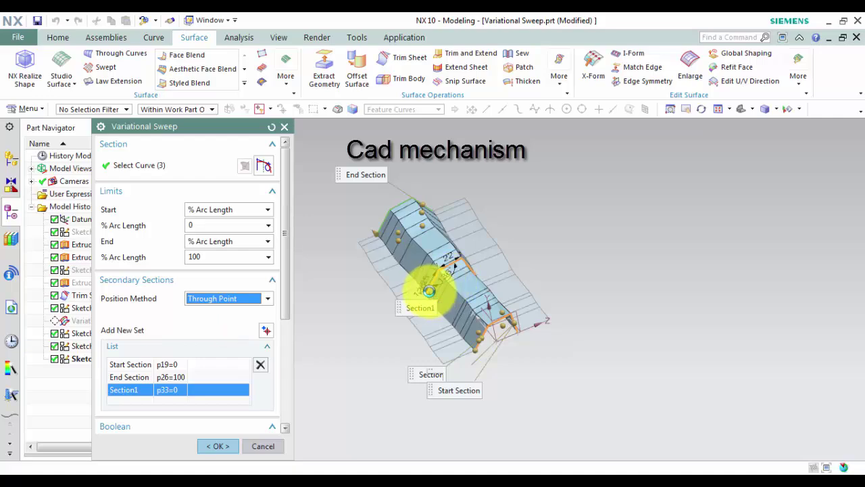
Step: Place Section1 at an end point on the trim sheet edge partway along the path
scroll(423, 288, "up", 6)
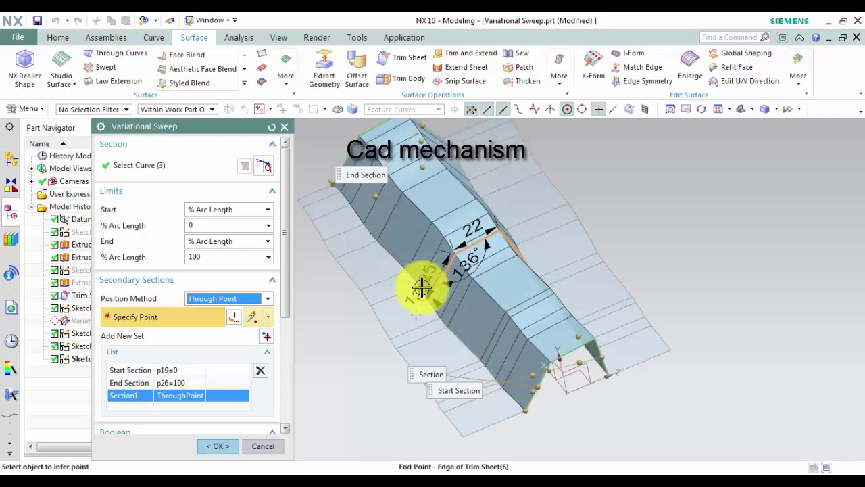
left_click(410, 284)
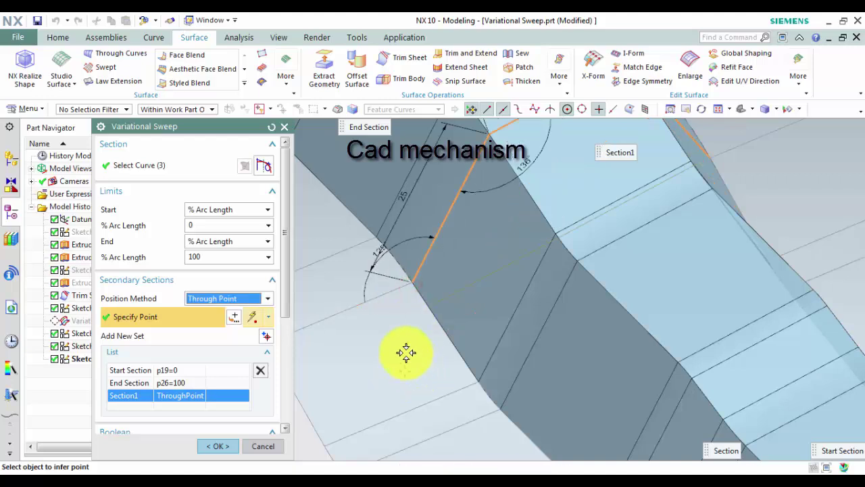
key("ctrl+f")
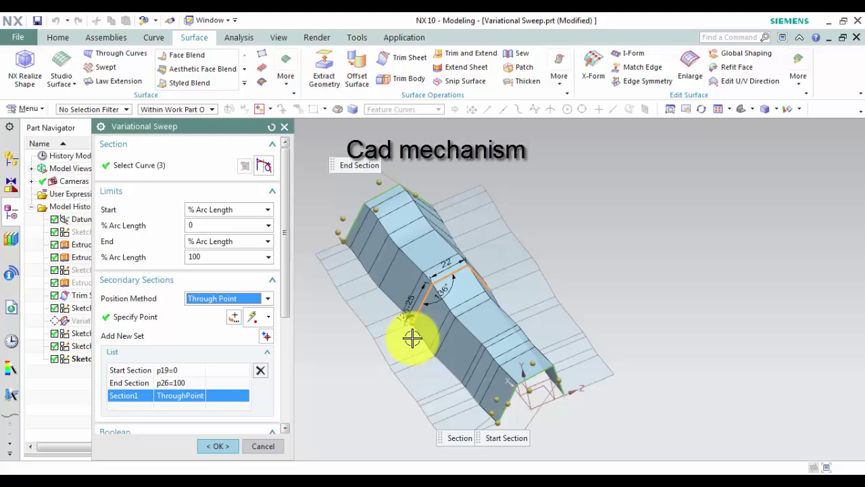
scroll(440, 276, "down", 3)
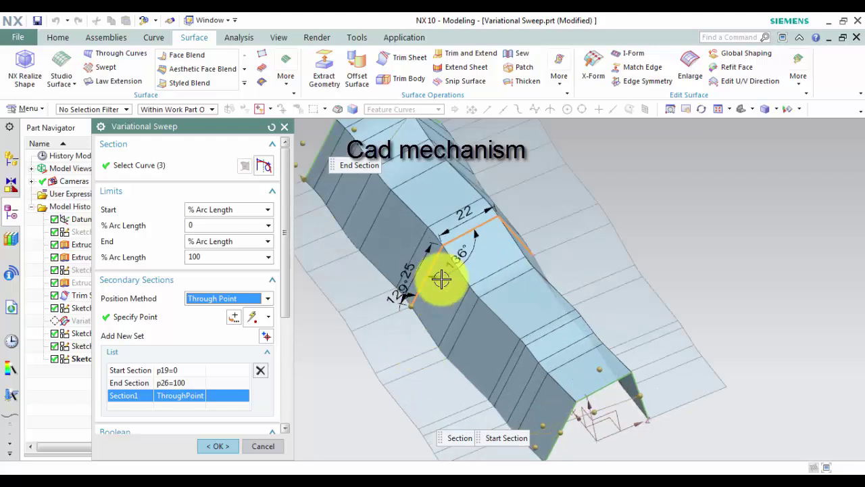
Step: Make Section1's p38 dimension constant and change it from 22 to 5
right_click(469, 212)
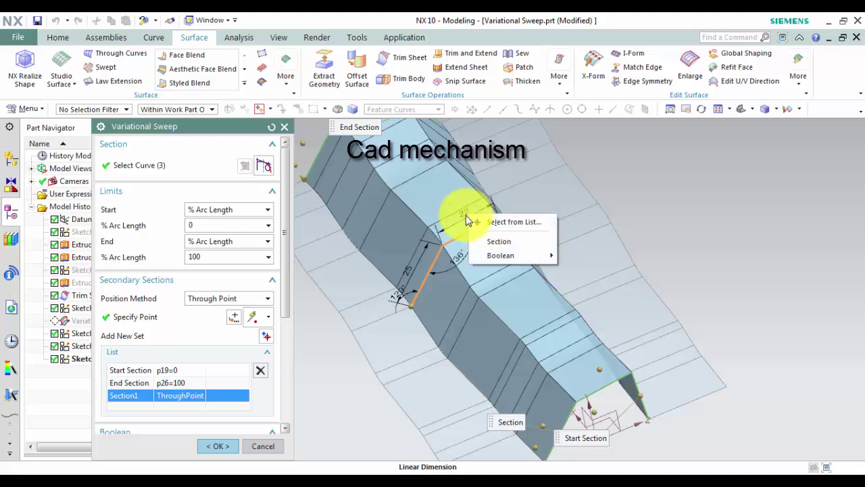
key("Escape")
double_click(464, 215)
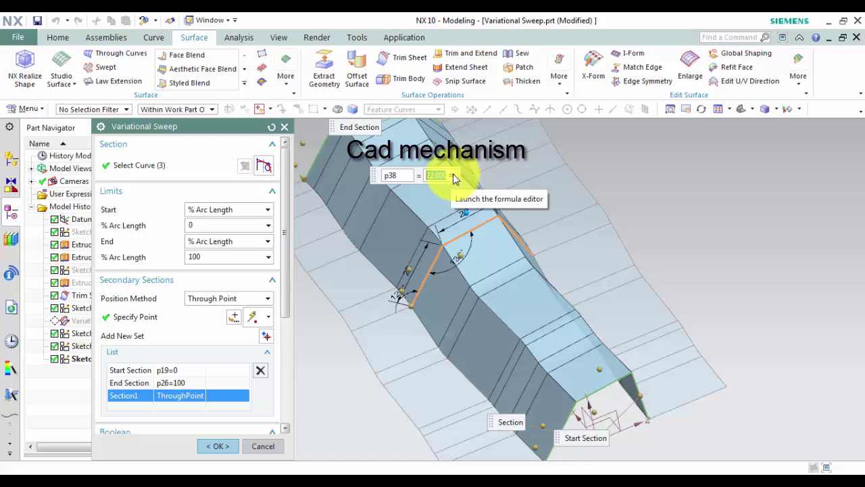
left_click(454, 178)
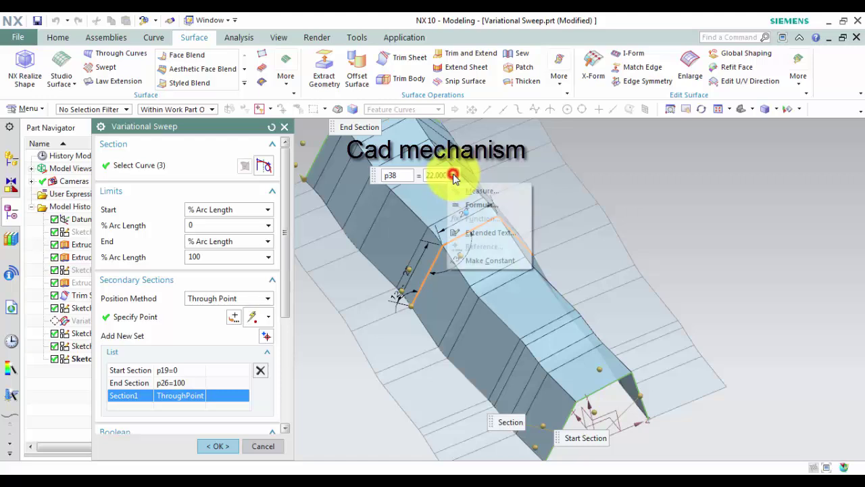
left_click(499, 262)
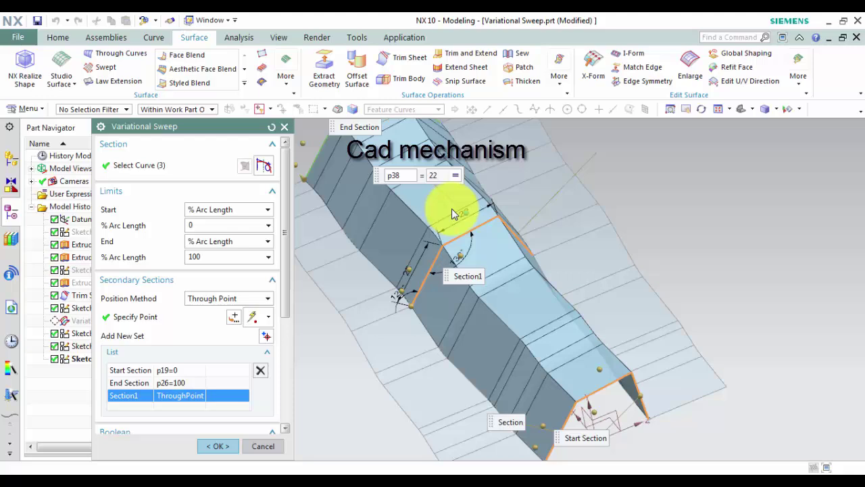
left_click(442, 178)
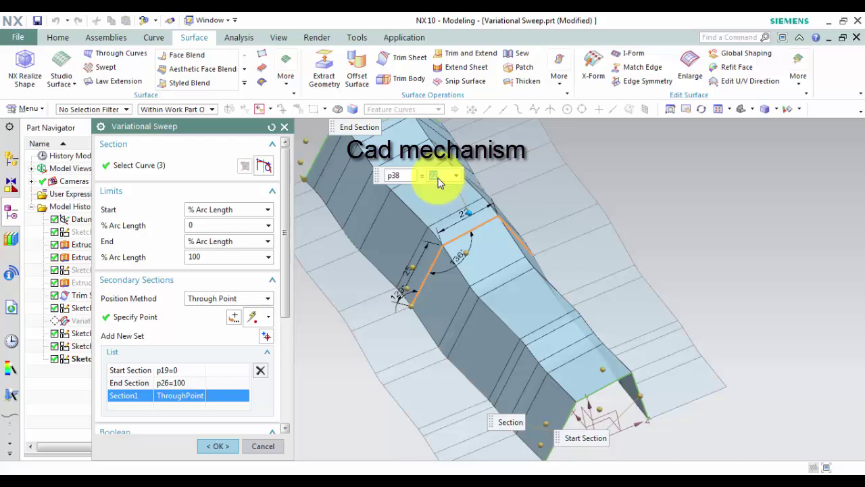
type("5")
key("Return")
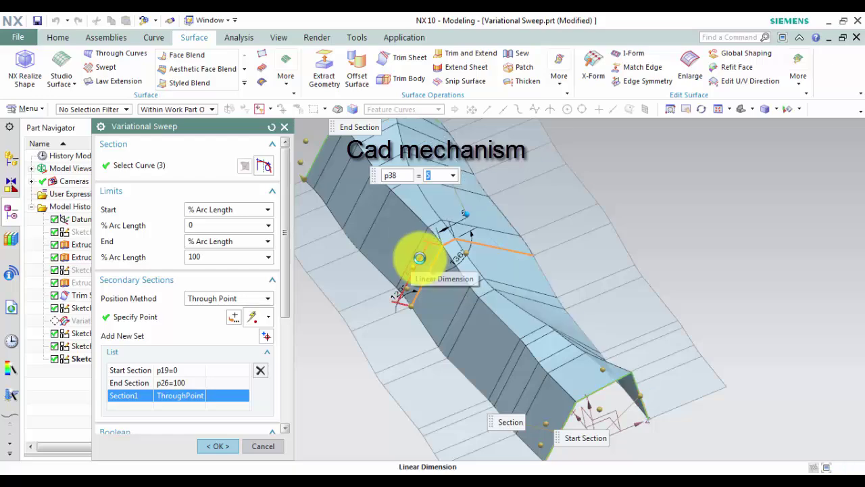
Step: Check the narrowed section and accept the edited Variational Sweep
middle_click_drag(365, 292, 346, 283)
scroll(356, 299, "down", 2)
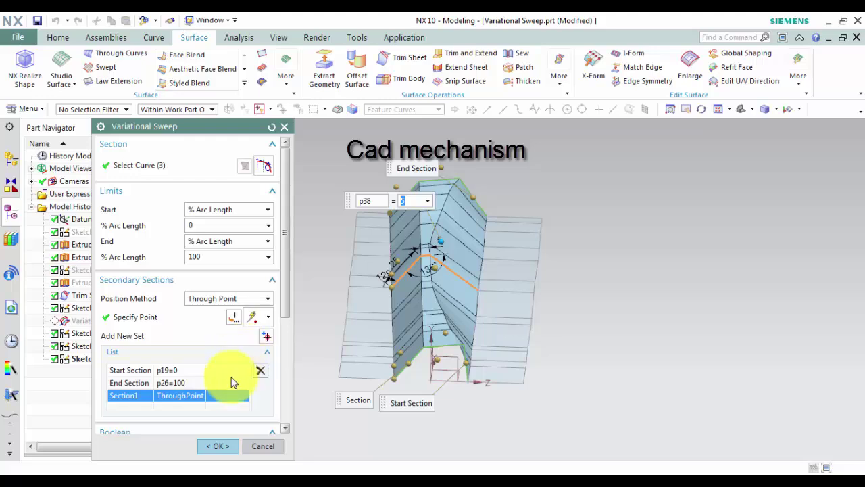
left_click(224, 448)
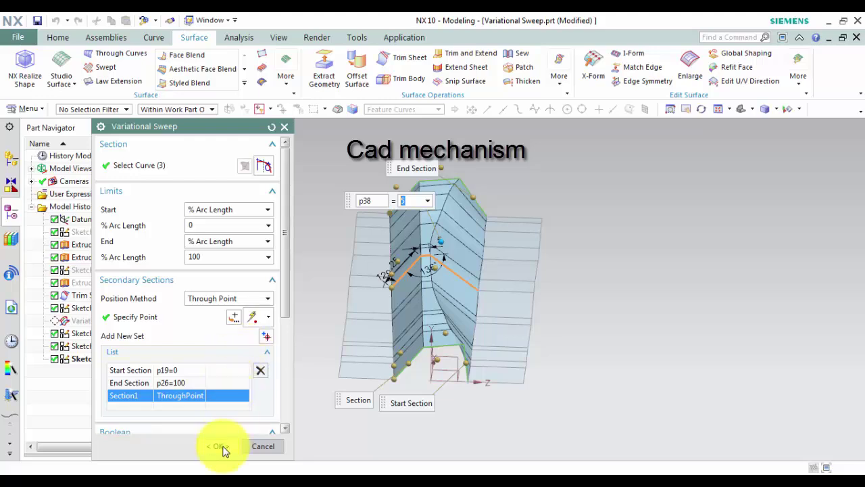